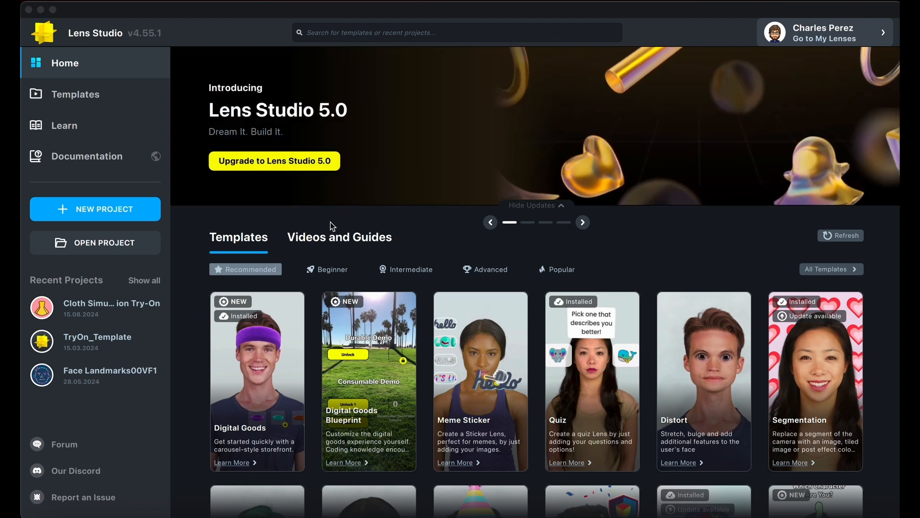
Step: Create a project from the Cloth Simulation Try-On template, found among all templates
{"action": "left_click", "coordinate": [832, 269]}
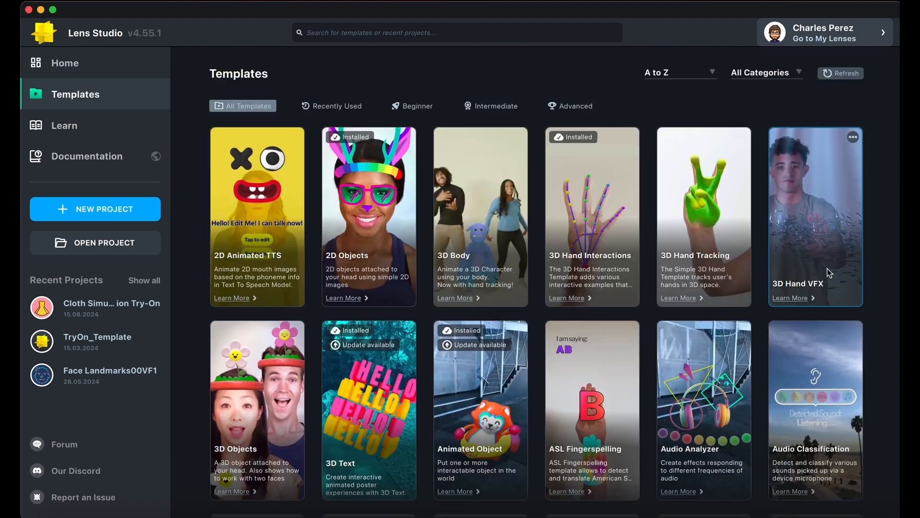
{"action": "scroll", "coordinate": [531, 370], "scroll_direction": "down", "scroll_amount": 4}
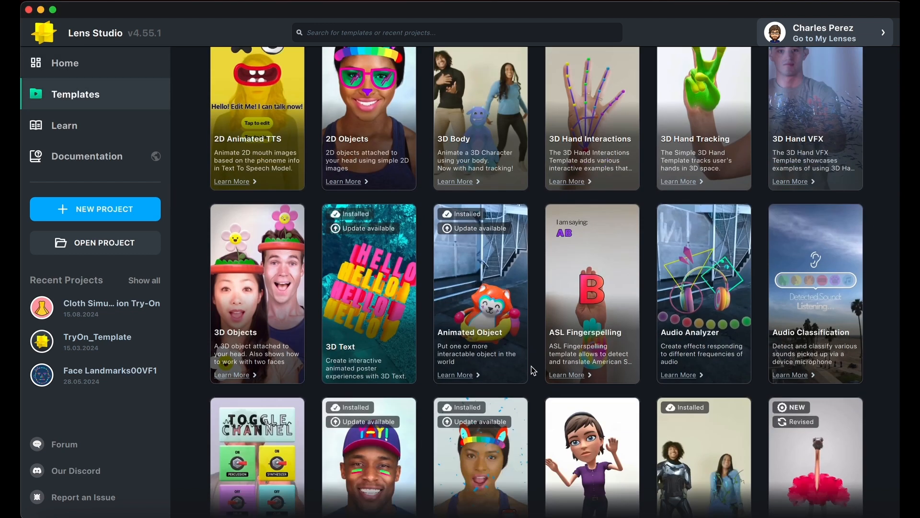
{"action": "scroll", "coordinate": [533, 370], "scroll_direction": "down", "scroll_amount": 12}
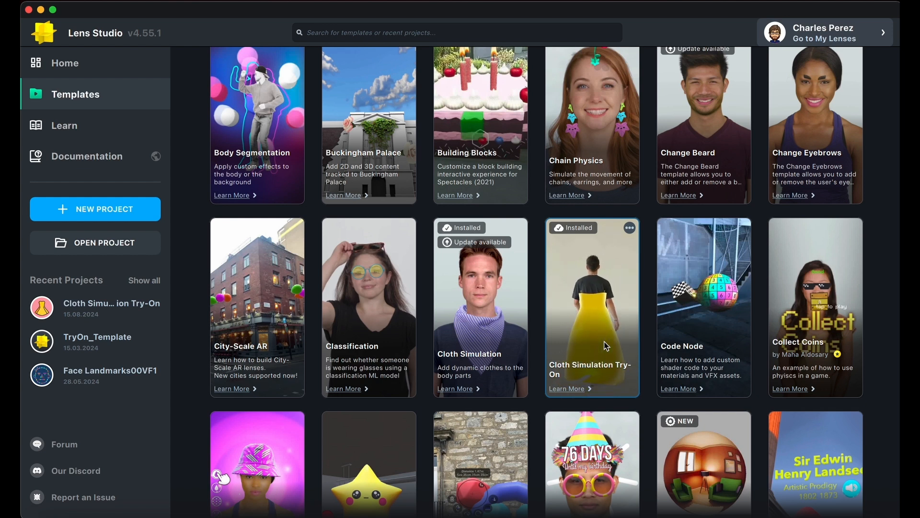
{"action": "left_click", "coordinate": [607, 346]}
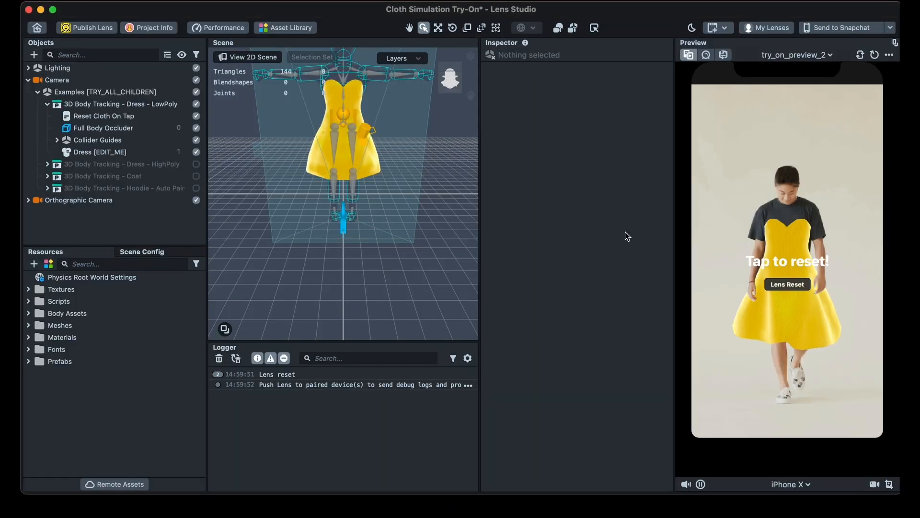
{"action": "right_click_drag", "start_coordinate": [357, 268], "coordinate": [357, 258]}
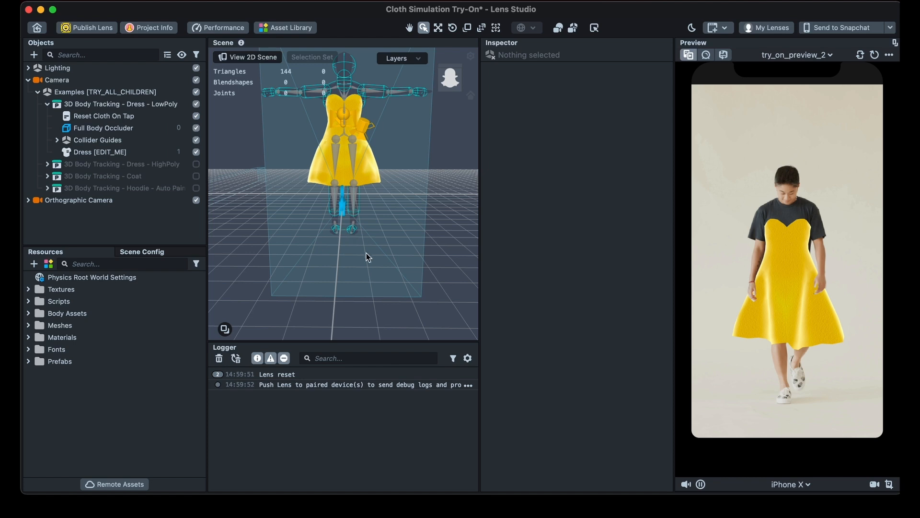
{"action": "right_click_drag", "start_coordinate": [379, 253], "coordinate": [369, 182]}
{"action": "right_click_drag", "start_coordinate": [388, 251], "coordinate": [391, 253]}
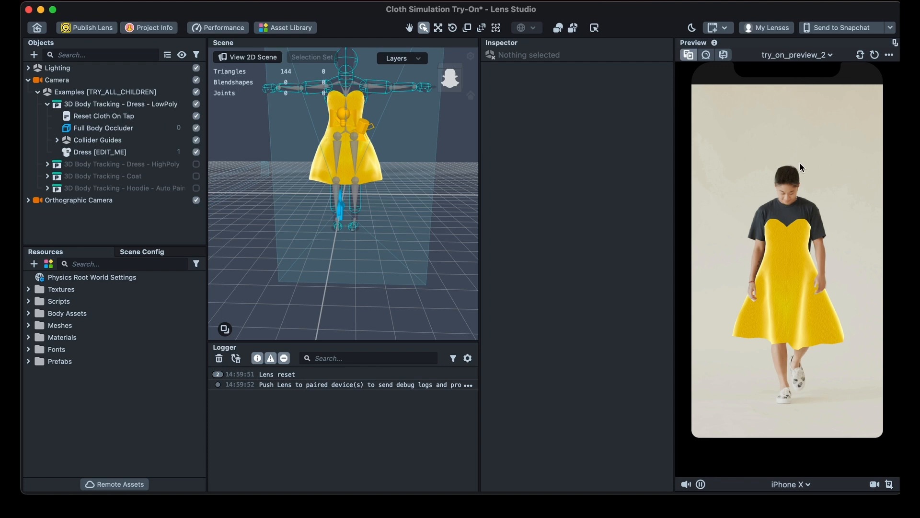
Step: Switch the lens preview source to the try_on_preview_1 project video
{"action": "left_click", "coordinate": [826, 56]}
{"action": "scroll", "coordinate": [782, 158], "scroll_direction": "up", "scroll_amount": 1}
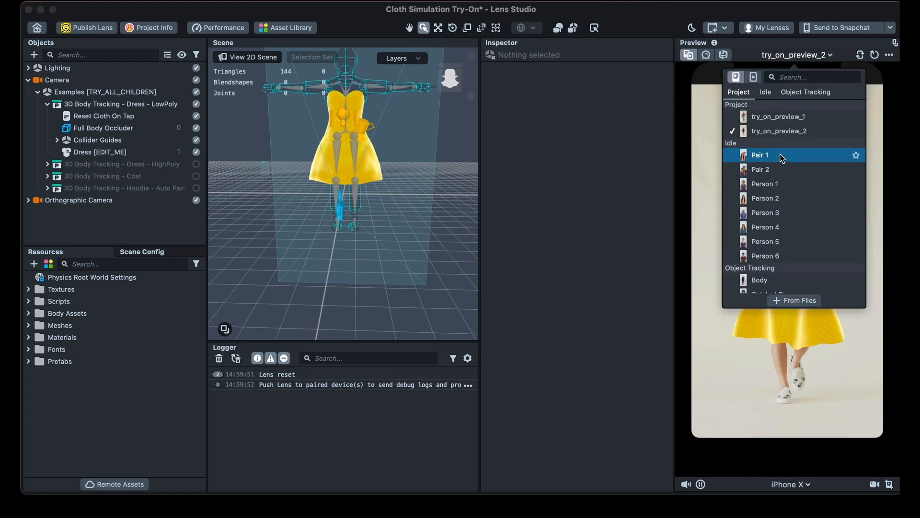
{"action": "scroll", "coordinate": [780, 221], "scroll_direction": "down", "scroll_amount": 2}
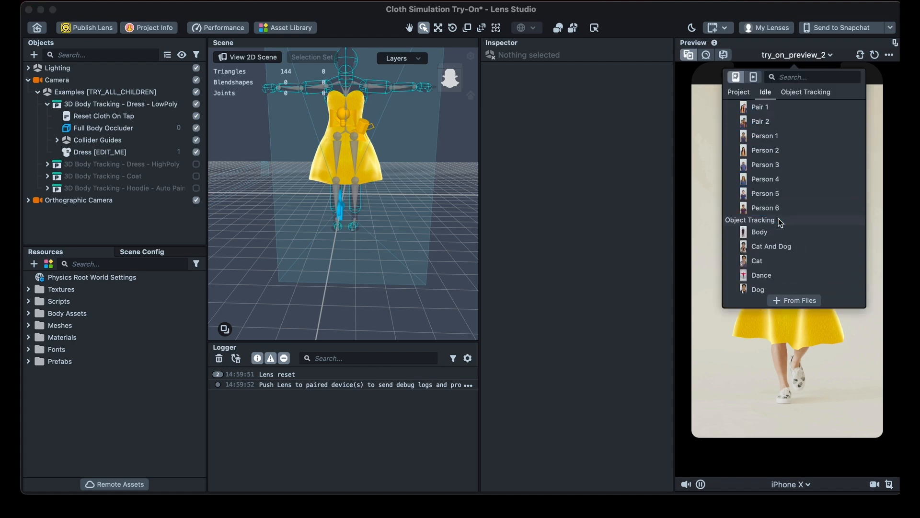
{"action": "left_click", "coordinate": [754, 79]}
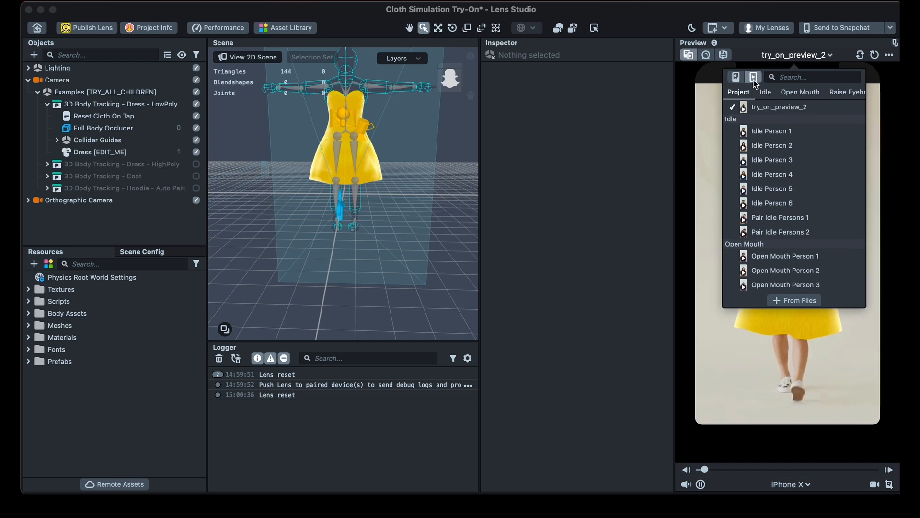
{"action": "scroll", "coordinate": [759, 160], "scroll_direction": "up", "scroll_amount": 1}
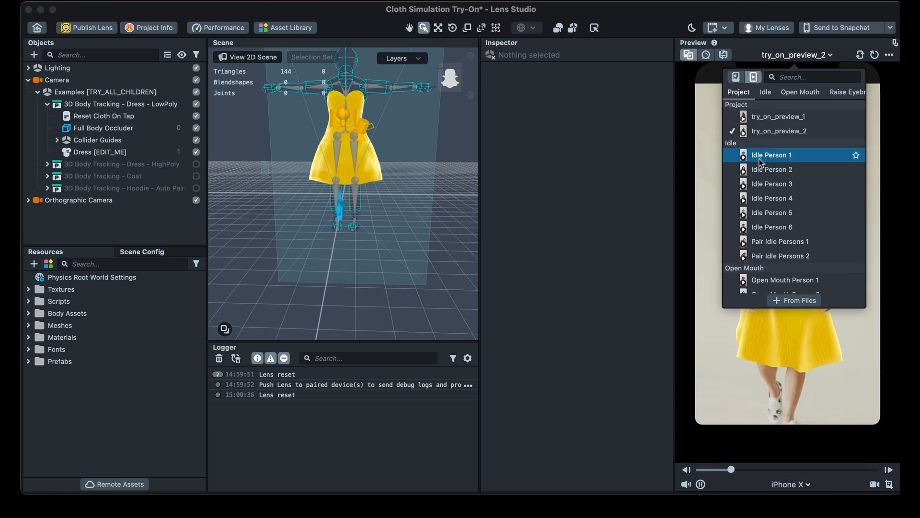
{"action": "left_click", "coordinate": [767, 117]}
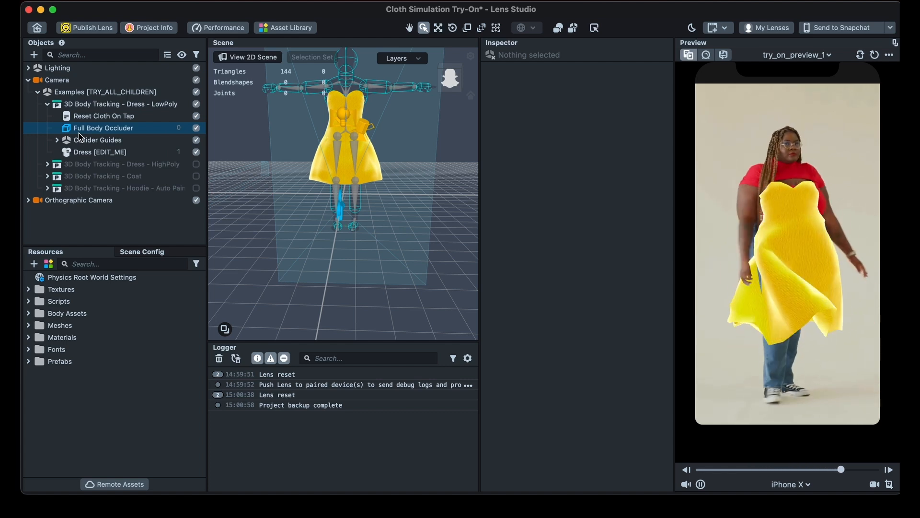
Step: Examine the cloth and simulation settings of the Dress [EDIT_ME] object in the LowPoly example
{"action": "left_click", "coordinate": [93, 156]}
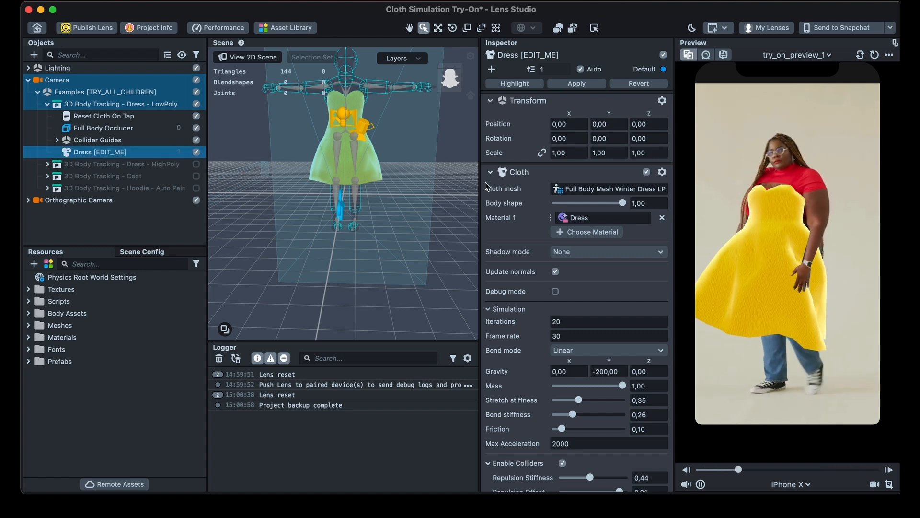
{"action": "scroll", "coordinate": [523, 225], "scroll_direction": "down", "scroll_amount": 2}
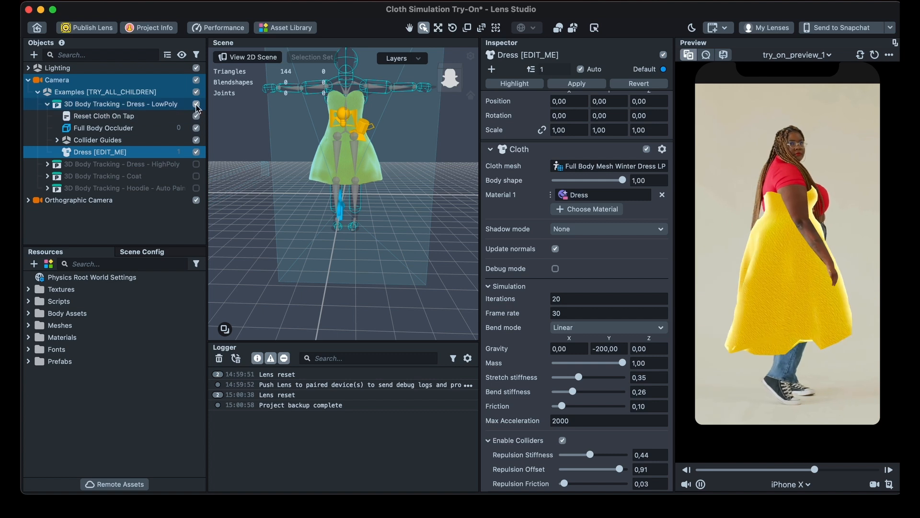
Step: Collapse the LowPoly dress example and enable the HighPoly dress example in its place
{"action": "left_click", "coordinate": [47, 104]}
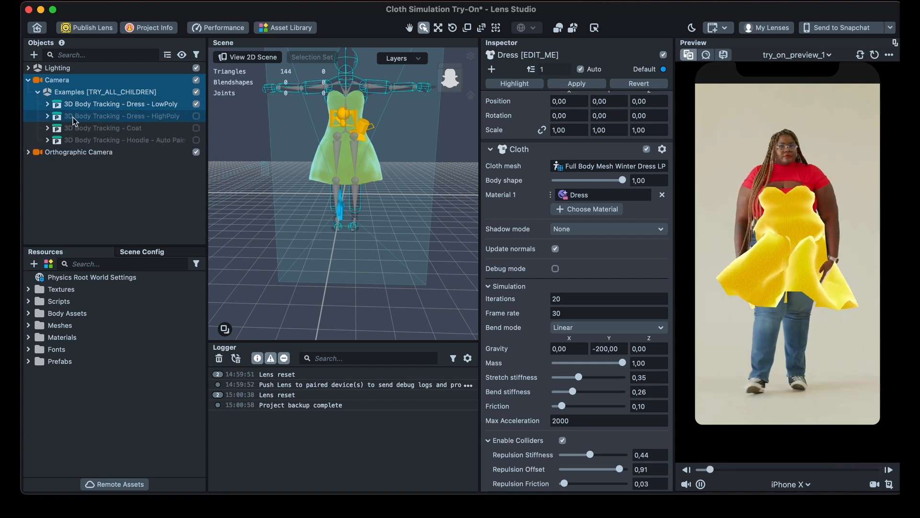
{"action": "left_click", "coordinate": [196, 116]}
{"action": "left_click", "coordinate": [196, 106]}
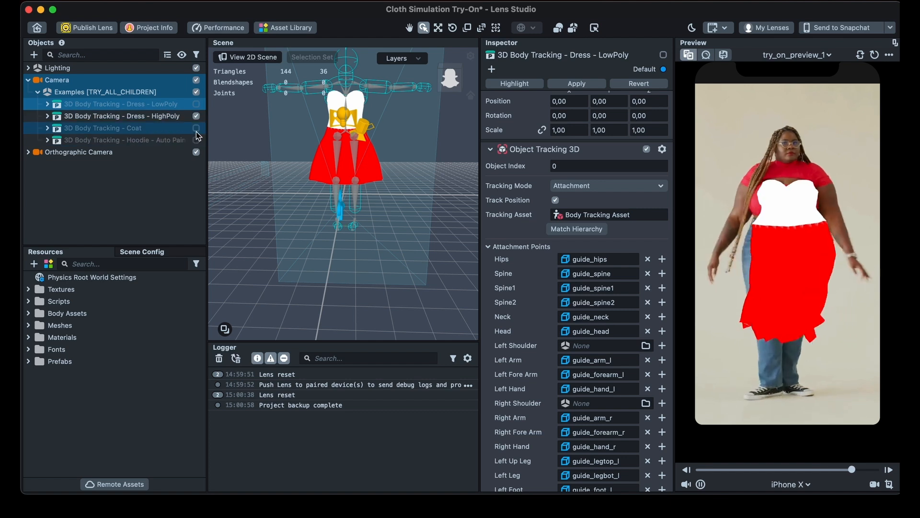
Step: Enable the Coat example in place of the HighPoly dress and examine the cloth settings of Coat [EDIT_ME]
{"action": "left_click", "coordinate": [196, 116]}
{"action": "left_click", "coordinate": [196, 128]}
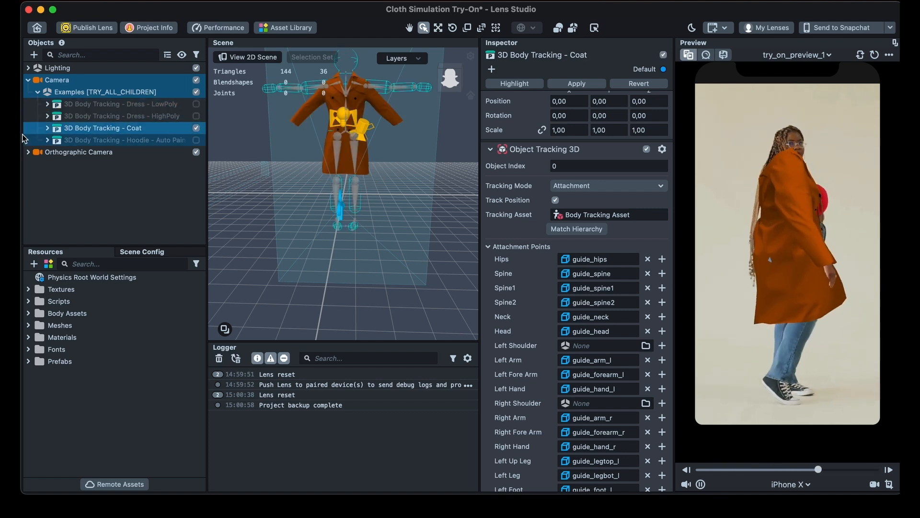
{"action": "left_click", "coordinate": [47, 128]}
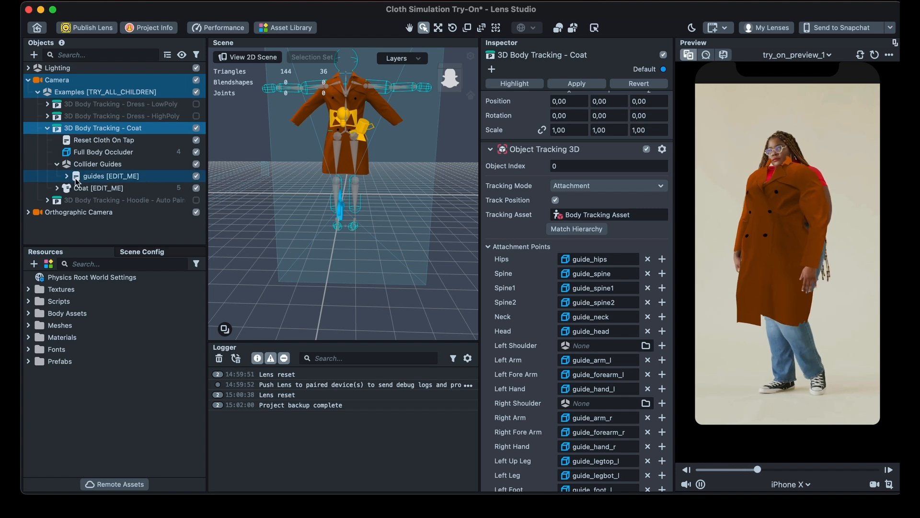
{"action": "left_click", "coordinate": [85, 191]}
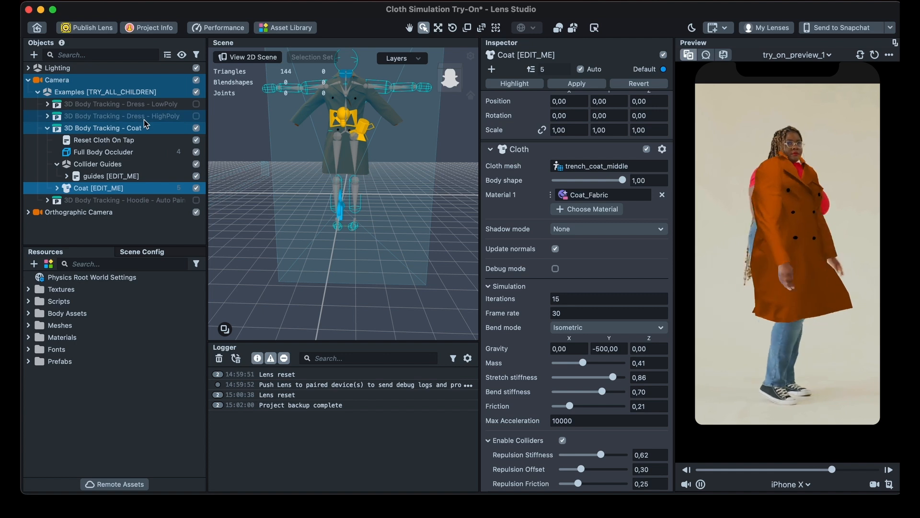
Step: Re-enable the LowPoly dress example in place of the Coat and show the cloth settings of Dress [EDIT_ME]
{"action": "left_click", "coordinate": [196, 104]}
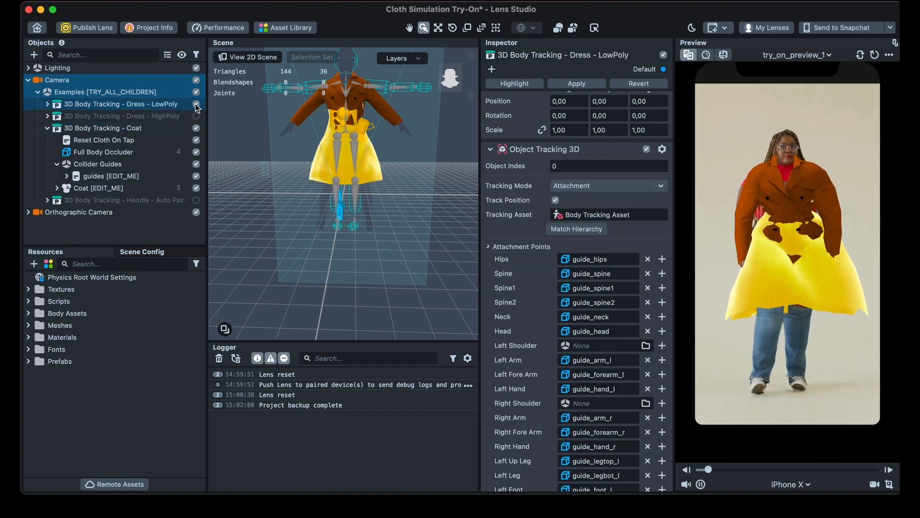
{"action": "left_click", "coordinate": [196, 128]}
{"action": "left_click", "coordinate": [47, 104]}
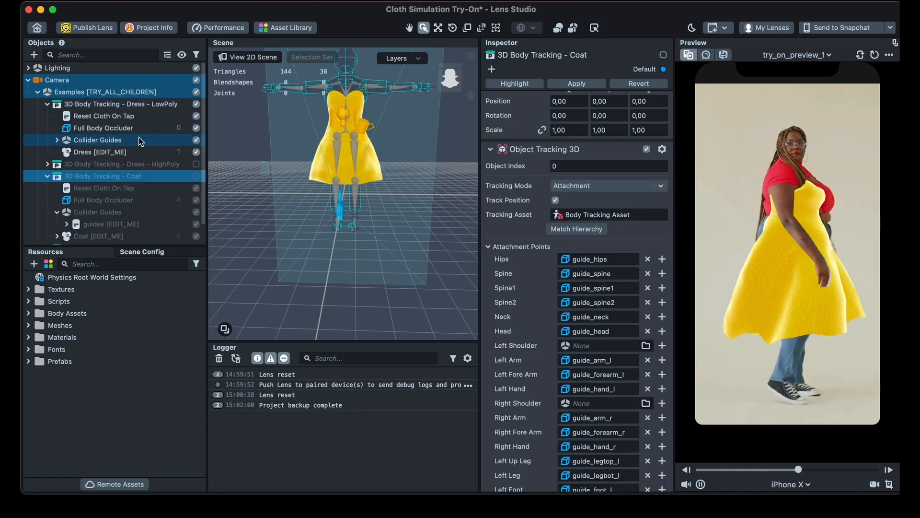
{"action": "left_click", "coordinate": [90, 151]}
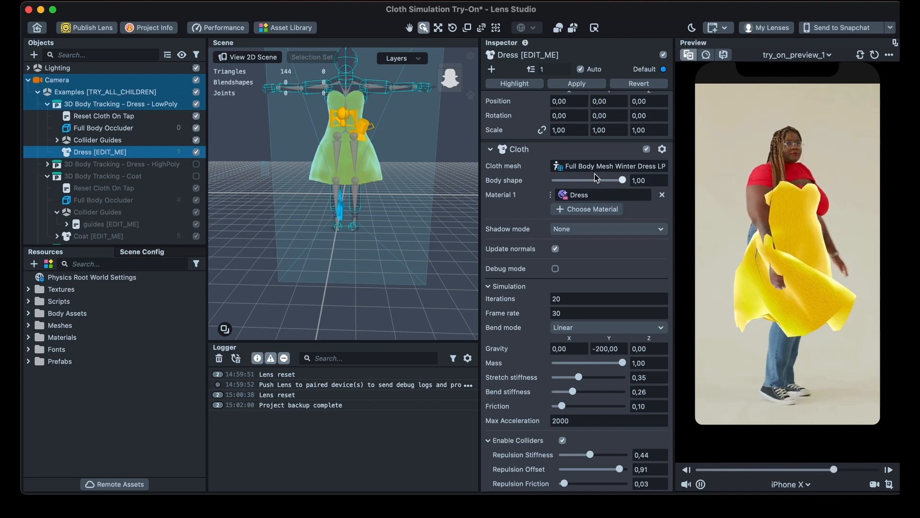
Step: Examine the properties of Full Body Mesh Winter Dress LP and Dress LP in the Dress Low Poly mesh resources
{"action": "left_click", "coordinate": [28, 337]}
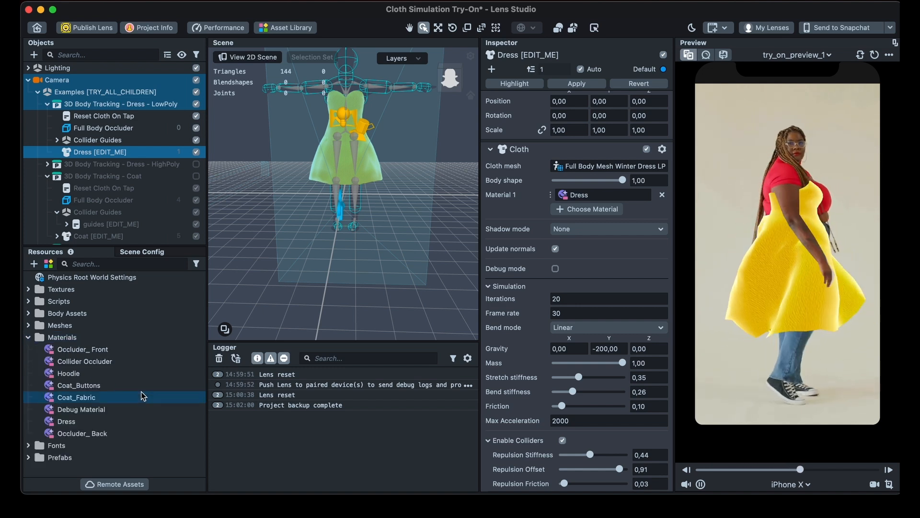
{"action": "left_click", "coordinate": [28, 325]}
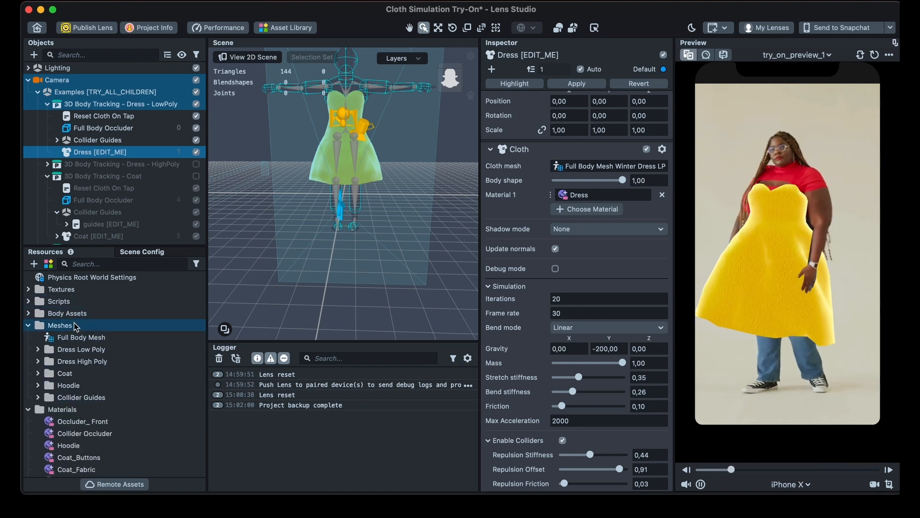
{"action": "left_click", "coordinate": [38, 349]}
{"action": "left_click", "coordinate": [114, 362]}
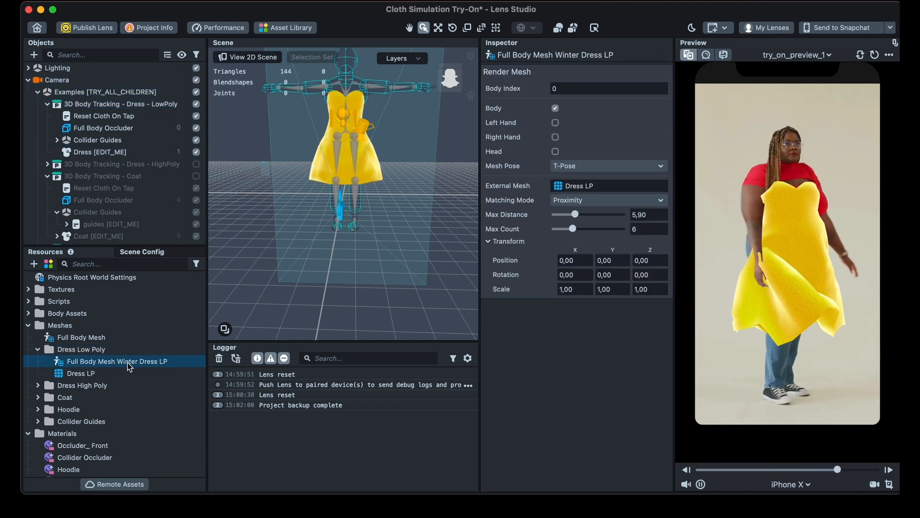
{"action": "left_click", "coordinate": [127, 363]}
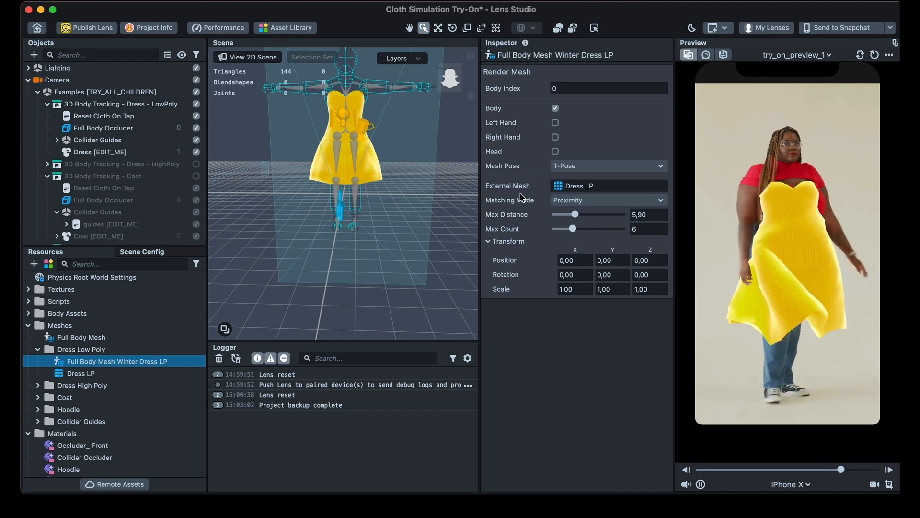
{"action": "left_click", "coordinate": [88, 373]}
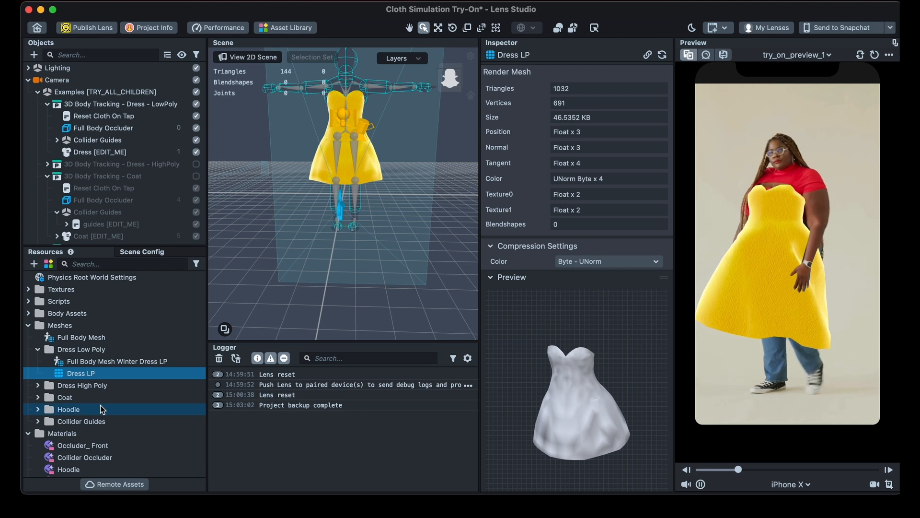
Step: Try an X scale of 1,10 on Full Body Mesh Winter Dress LP and restore it to 1,00
{"action": "left_click", "coordinate": [84, 361]}
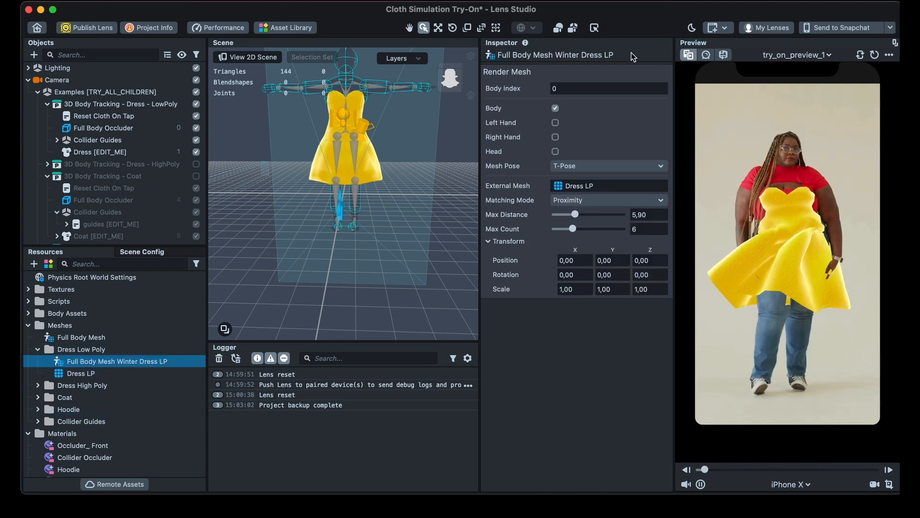
{"action": "left_click", "coordinate": [587, 286]}
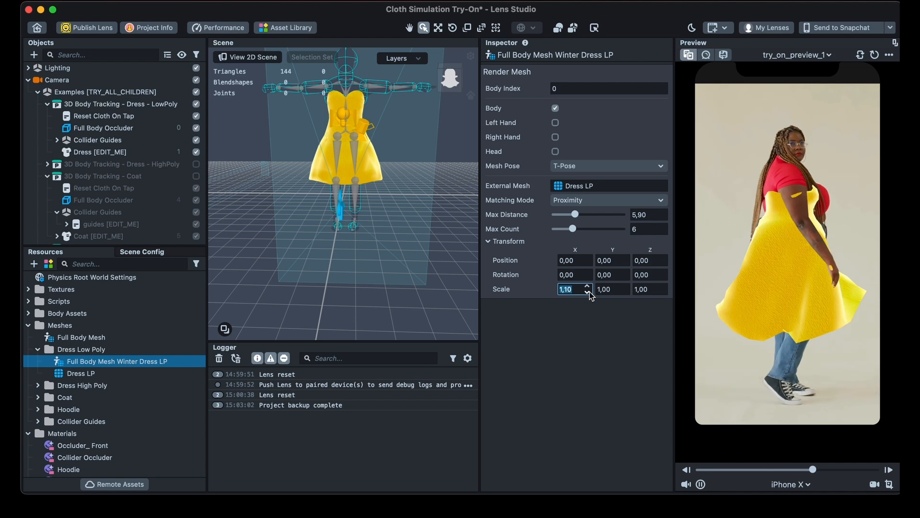
{"action": "left_click", "coordinate": [588, 292]}
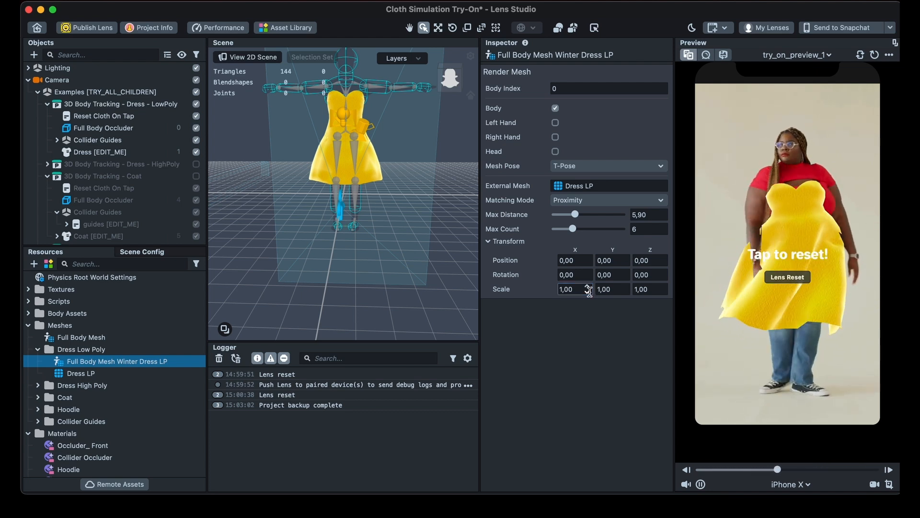
Step: Collapse the Meshes and Materials folders in the project resources
{"action": "left_click", "coordinate": [28, 325]}
{"action": "left_click", "coordinate": [29, 348]}
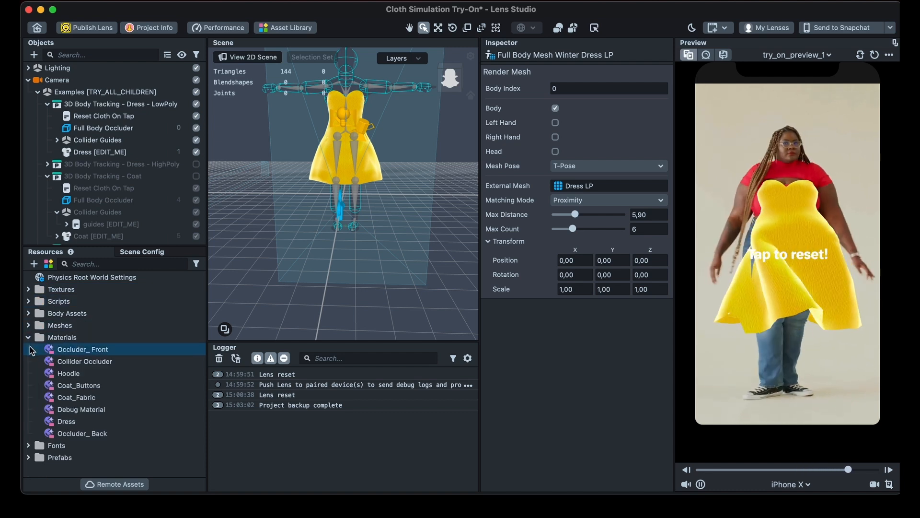
{"action": "left_click", "coordinate": [28, 337]}
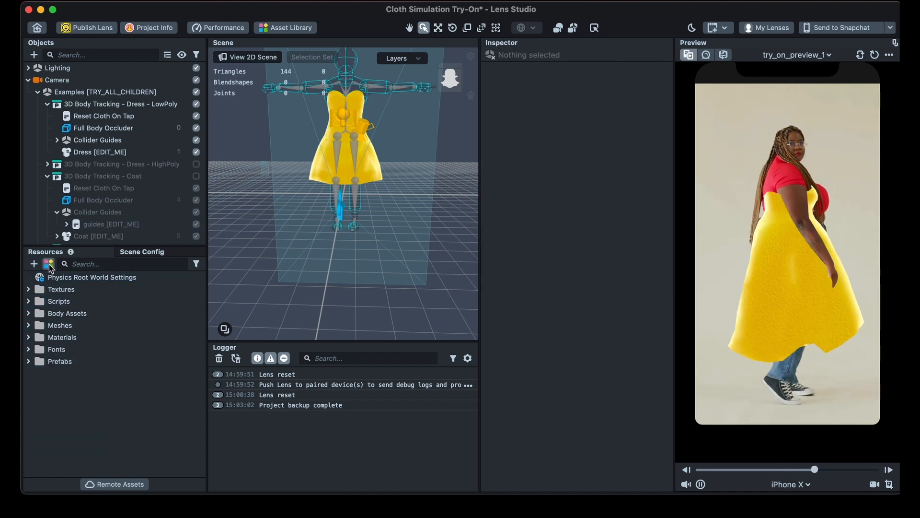
Step: Import GalaxyJumpsuitSnap.fbx from the Desktop into the project resources
{"action": "left_click", "coordinate": [33, 264]}
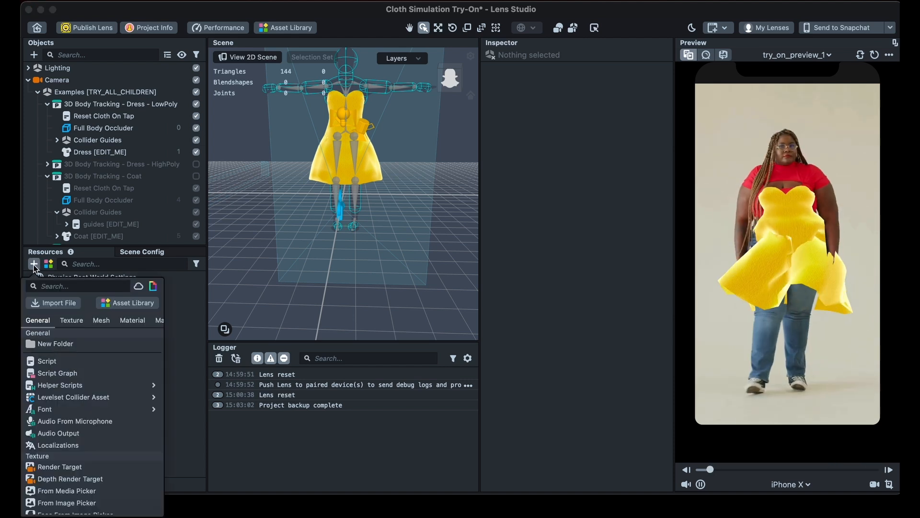
{"action": "left_click", "coordinate": [53, 303]}
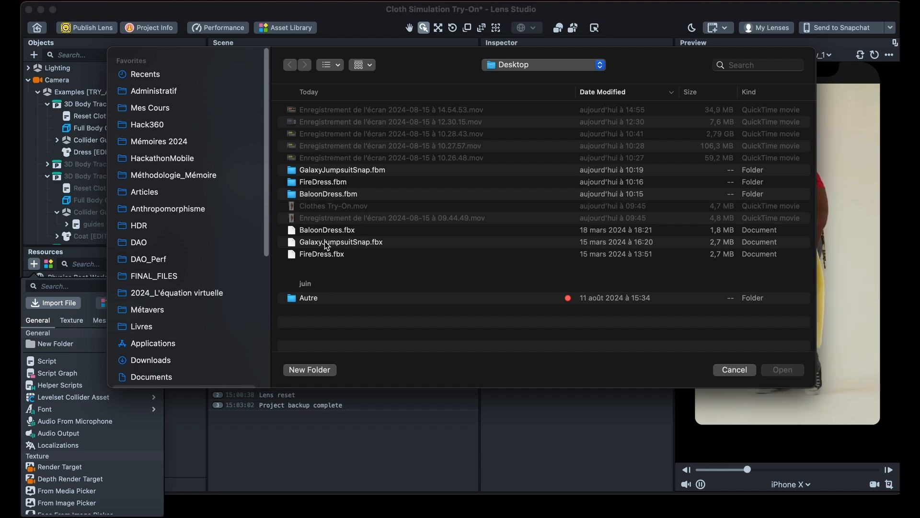
{"action": "left_click", "coordinate": [339, 242]}
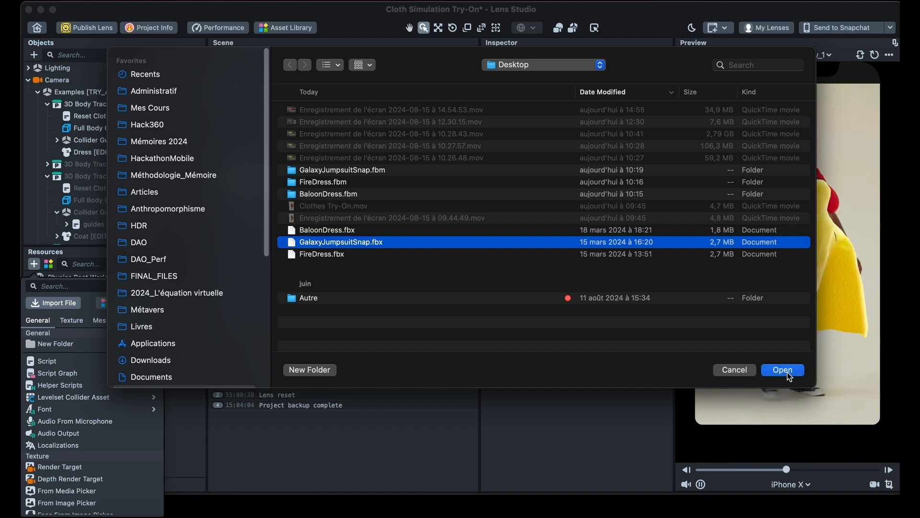
{"action": "left_click", "coordinate": [786, 371]}
{"action": "left_click", "coordinate": [514, 359]}
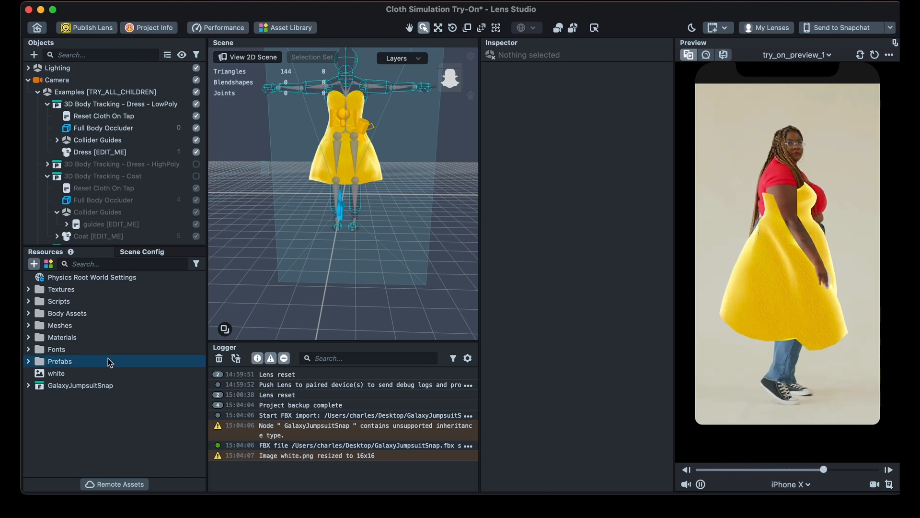
Step: Examine the imported GalaxyJumpsuitSnap mesh and expand its Materials folder to view the supplied material
{"action": "left_click", "coordinate": [28, 387]}
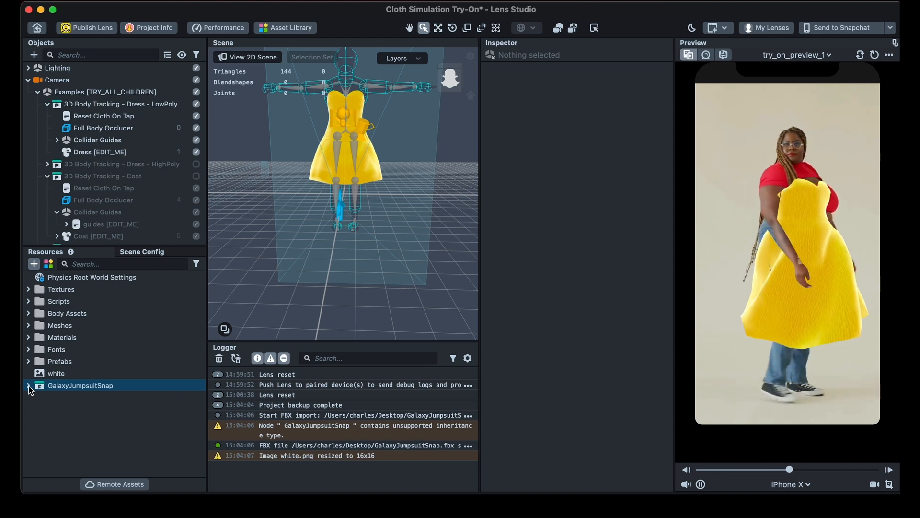
{"action": "left_click", "coordinate": [29, 385]}
{"action": "left_click", "coordinate": [75, 398]}
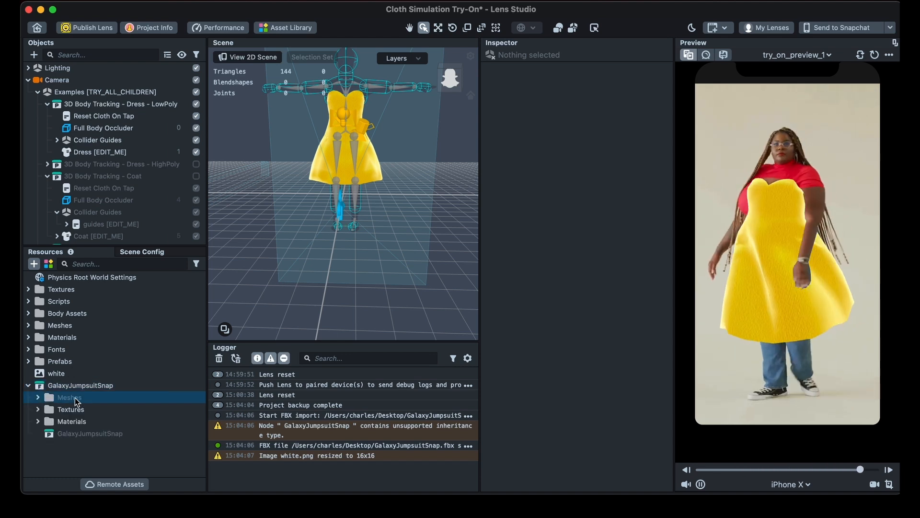
{"action": "left_click", "coordinate": [71, 421]}
{"action": "left_click", "coordinate": [53, 411]}
{"action": "left_click", "coordinate": [37, 397]}
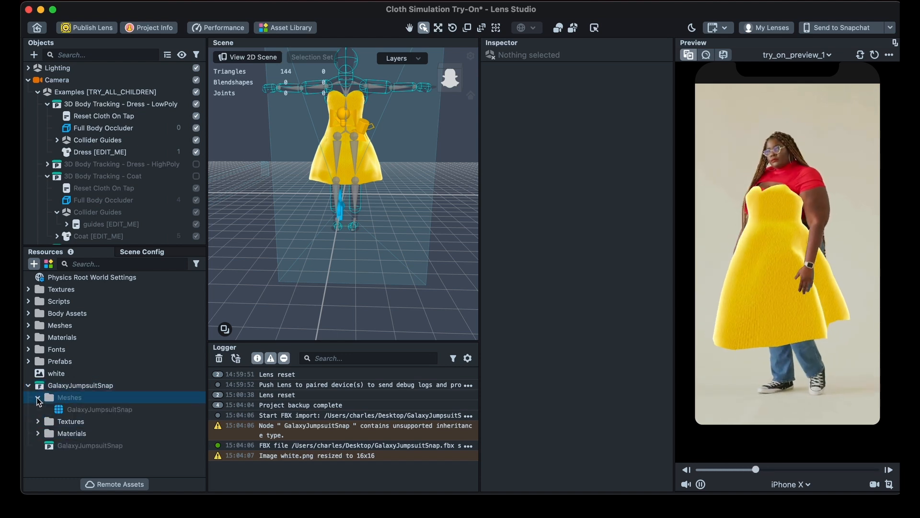
{"action": "left_click", "coordinate": [88, 411]}
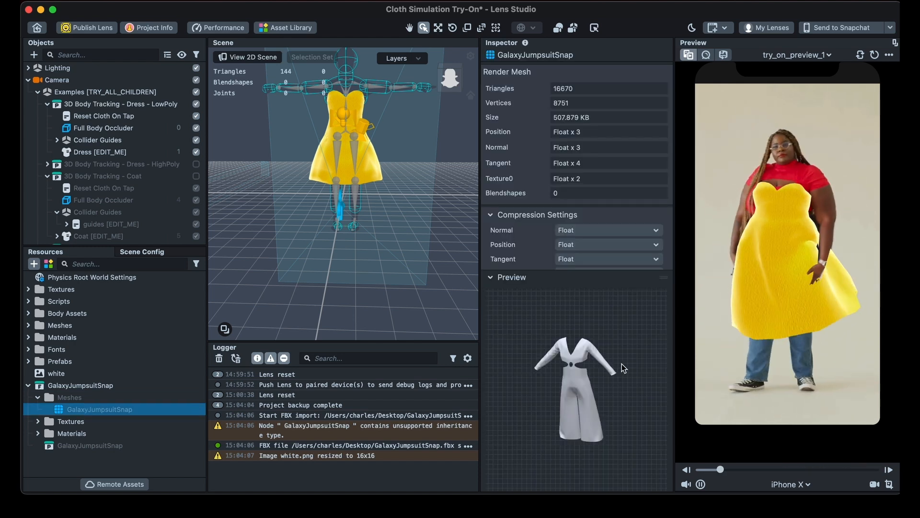
{"action": "left_click", "coordinate": [38, 433]}
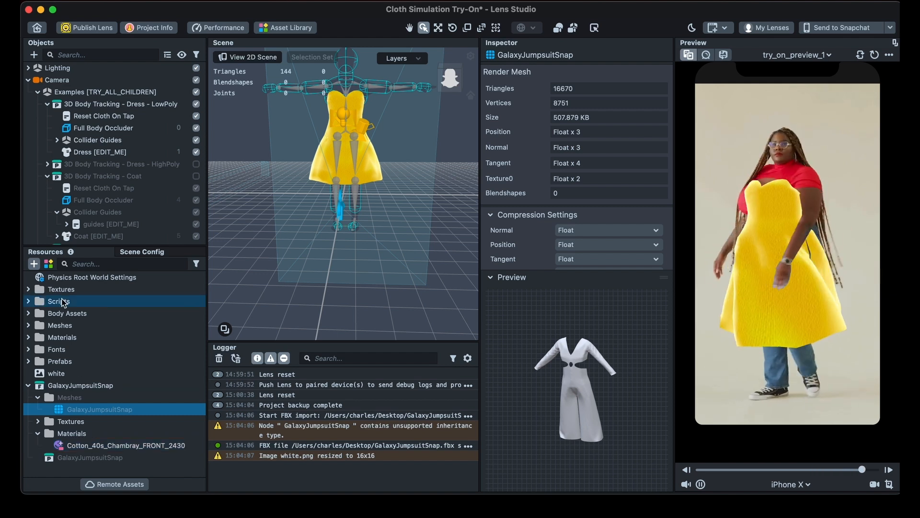
Step: Assign the GalaxyJumpsuitSnap mesh as the external mesh of Full Body Mesh Winter Dress LP and set its mesh pose to A-Pose
{"action": "left_click", "coordinate": [95, 151]}
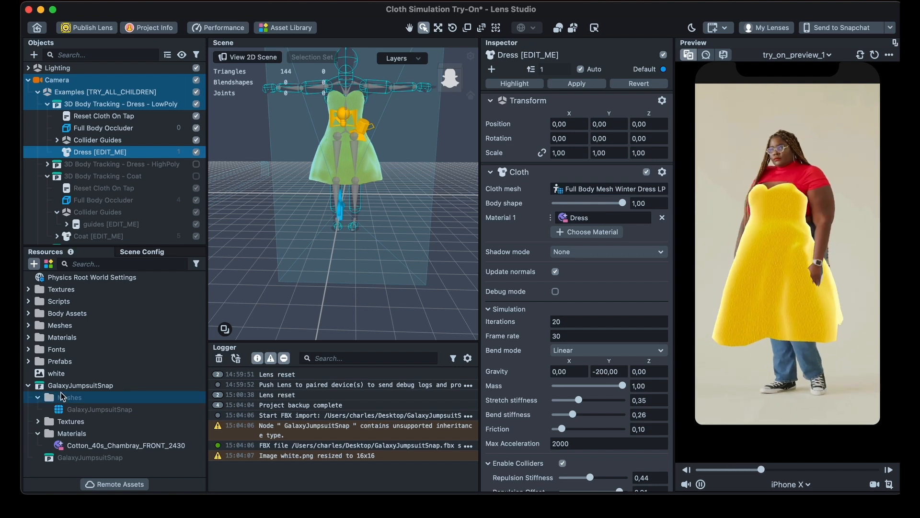
{"action": "left_click", "coordinate": [28, 325]}
{"action": "left_click", "coordinate": [38, 349]}
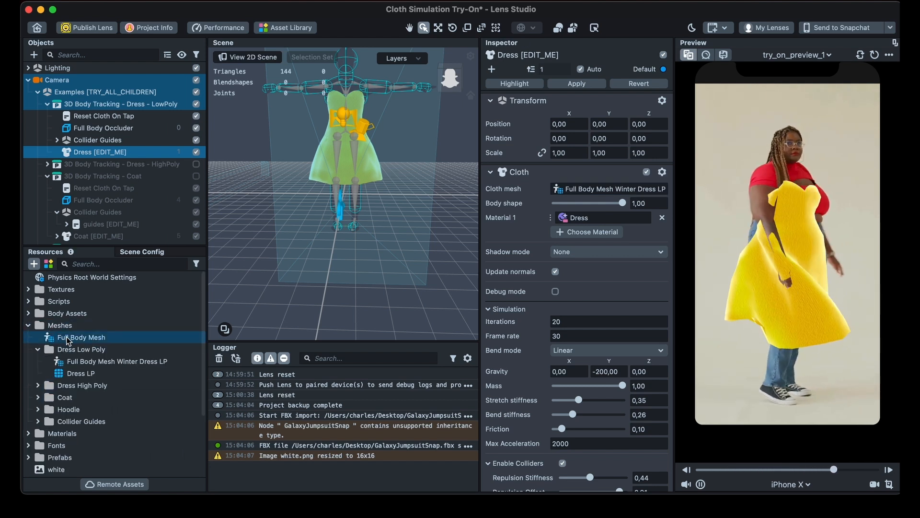
{"action": "left_click", "coordinate": [95, 361]}
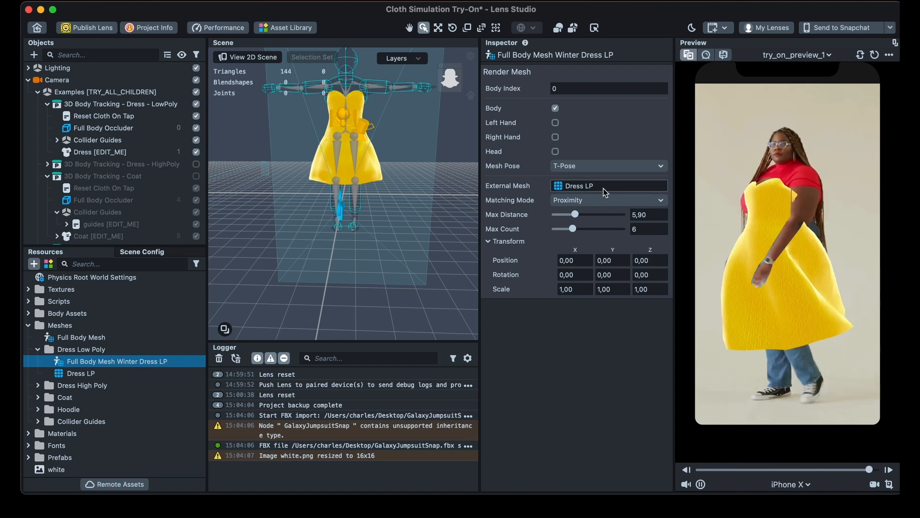
{"action": "scroll", "coordinate": [153, 390], "scroll_direction": "down", "scroll_amount": 2}
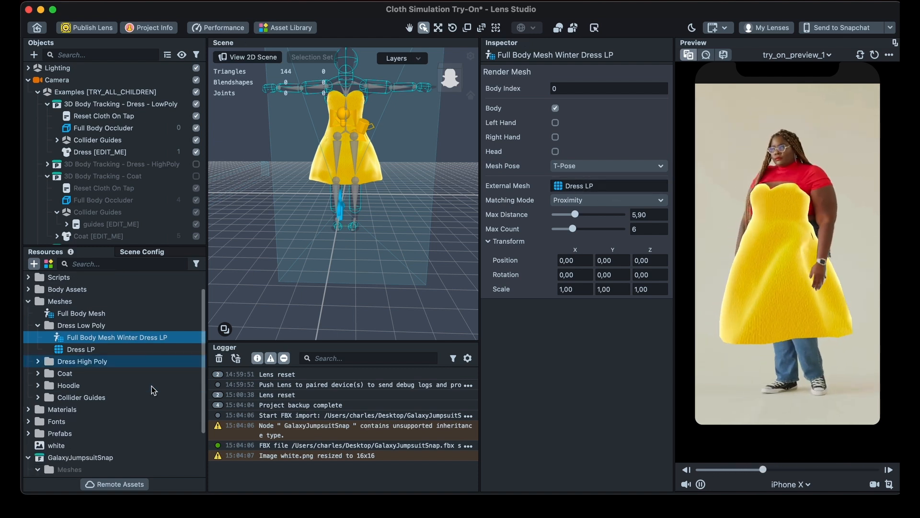
{"action": "scroll", "coordinate": [153, 389], "scroll_direction": "down", "scroll_amount": 5}
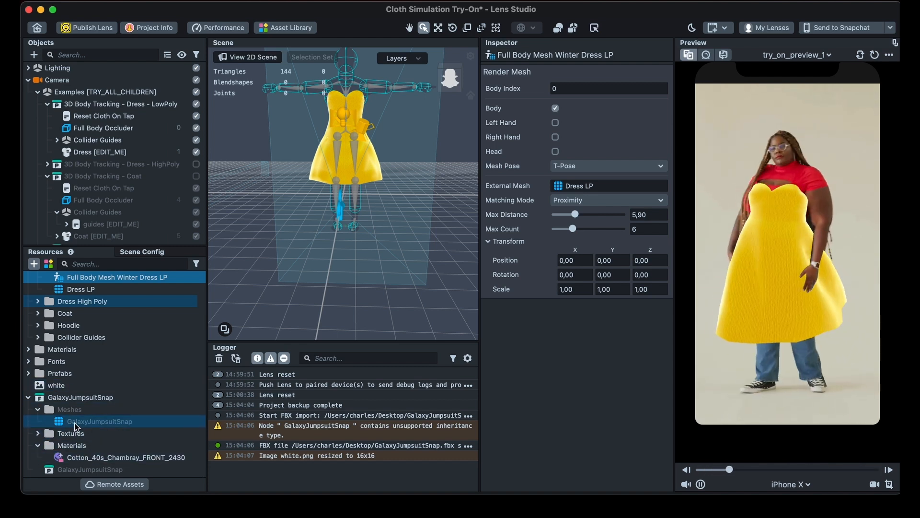
{"action": "left_click_drag", "start_coordinate": [74, 423], "coordinate": [577, 186]}
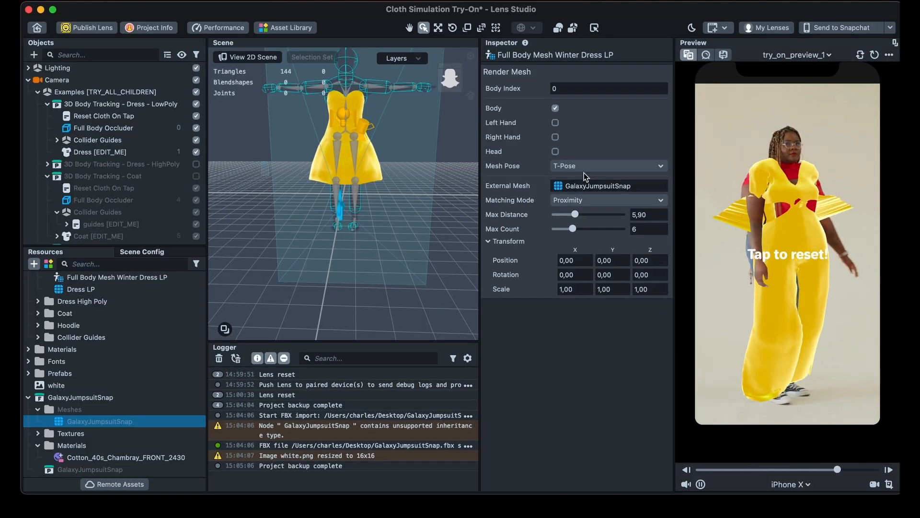
{"action": "left_click", "coordinate": [615, 166]}
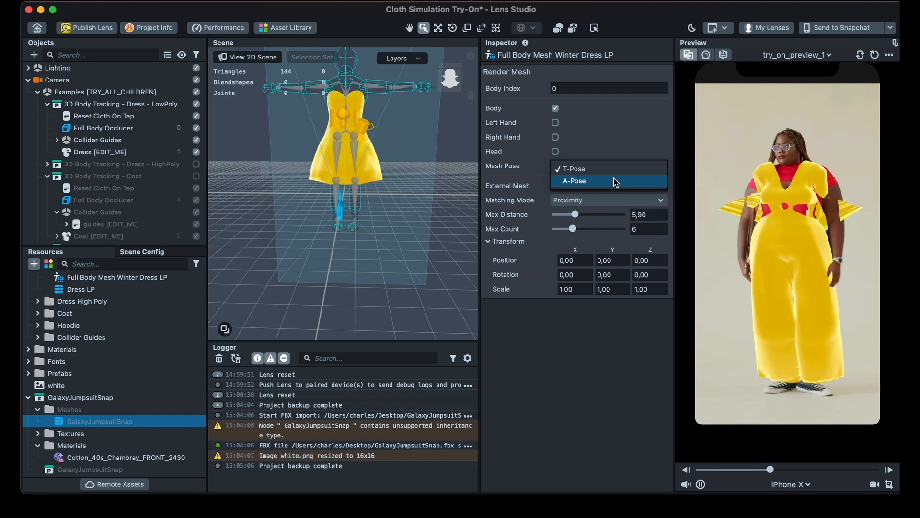
{"action": "left_click", "coordinate": [615, 182]}
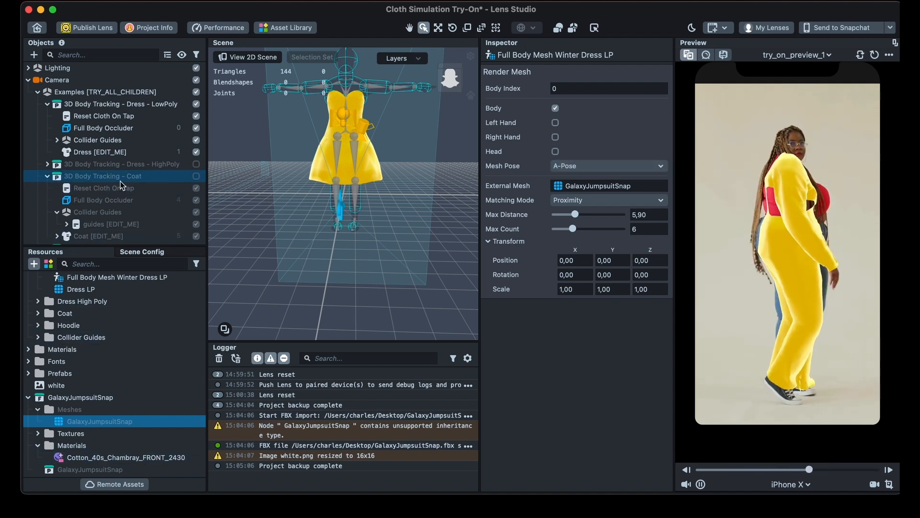
Step: Replace the cloth material of Dress [EDIT_ME] in the LowPoly dress with Cotton_40s_Chambray_FRONT_2430
{"action": "left_click", "coordinate": [98, 152]}
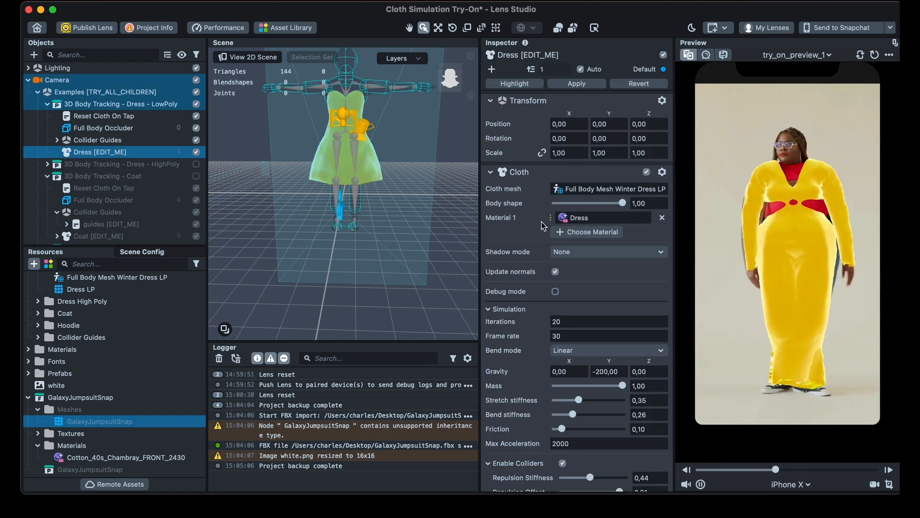
{"action": "left_click_drag", "start_coordinate": [86, 456], "coordinate": [591, 224]}
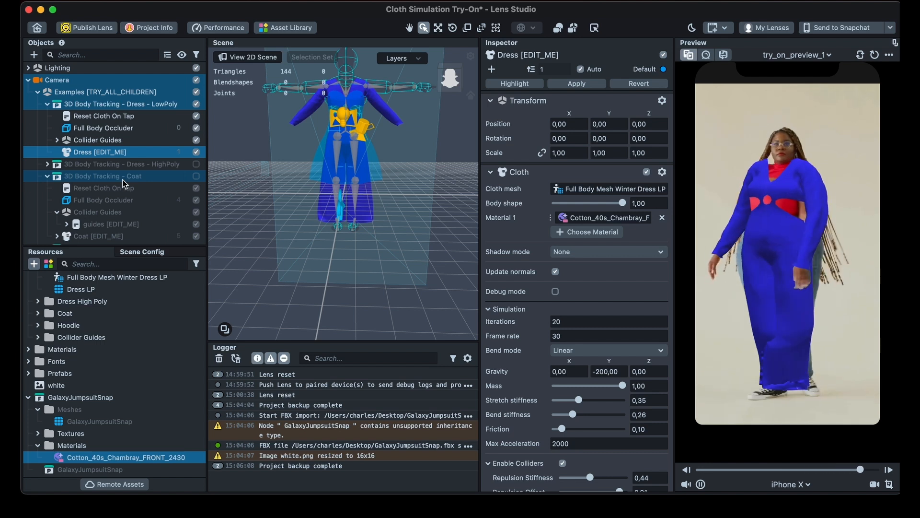
Step: Collapse the LowPoly dress and Coat objects in the scene hierarchy, and preview the HighPoly dress by enabling and disabling it
{"action": "scroll", "coordinate": [120, 128], "scroll_direction": "down", "scroll_amount": 1}
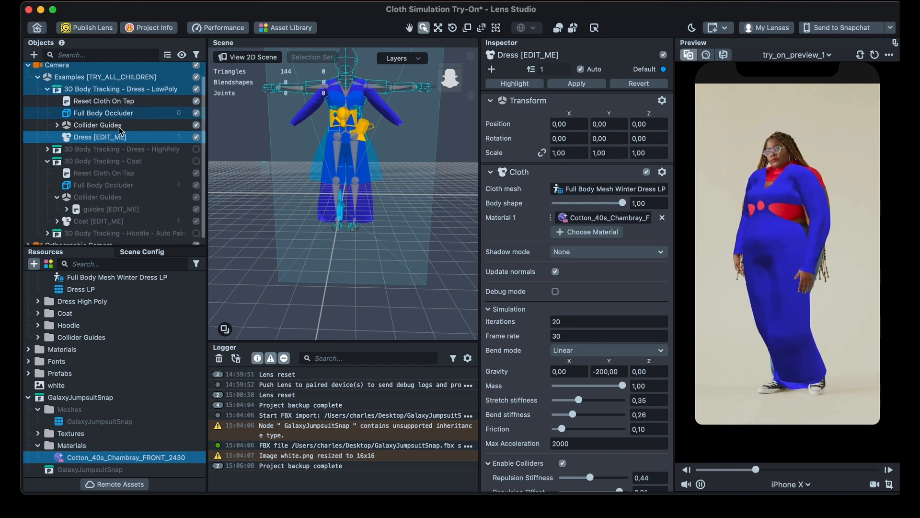
{"action": "left_click", "coordinate": [48, 90]}
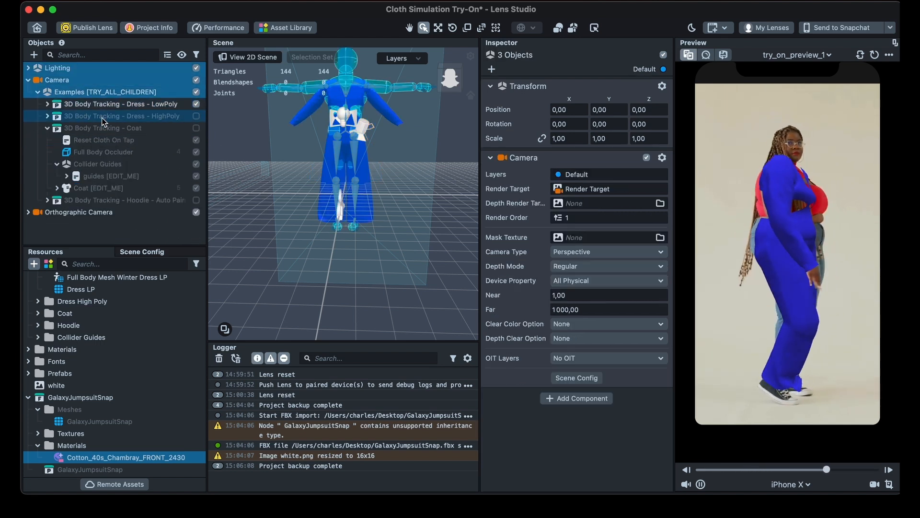
{"action": "left_click", "coordinate": [47, 128]}
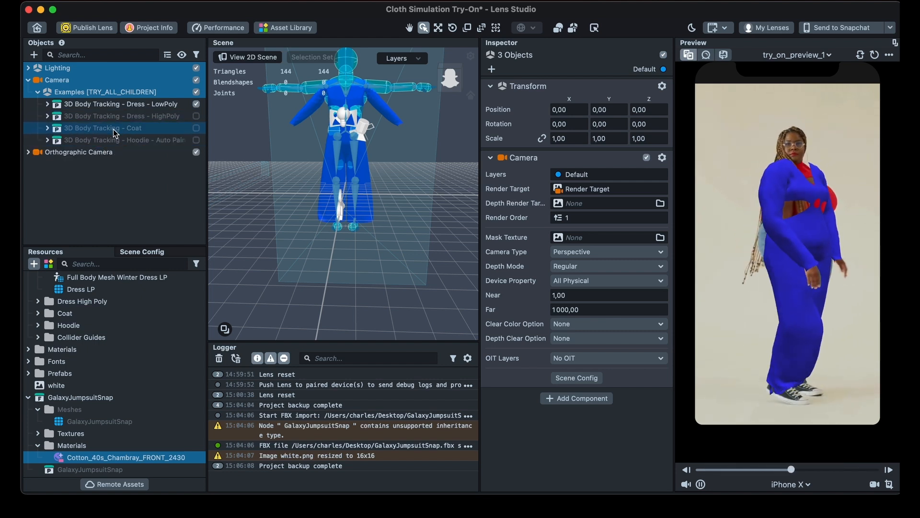
{"action": "left_click", "coordinate": [196, 117]}
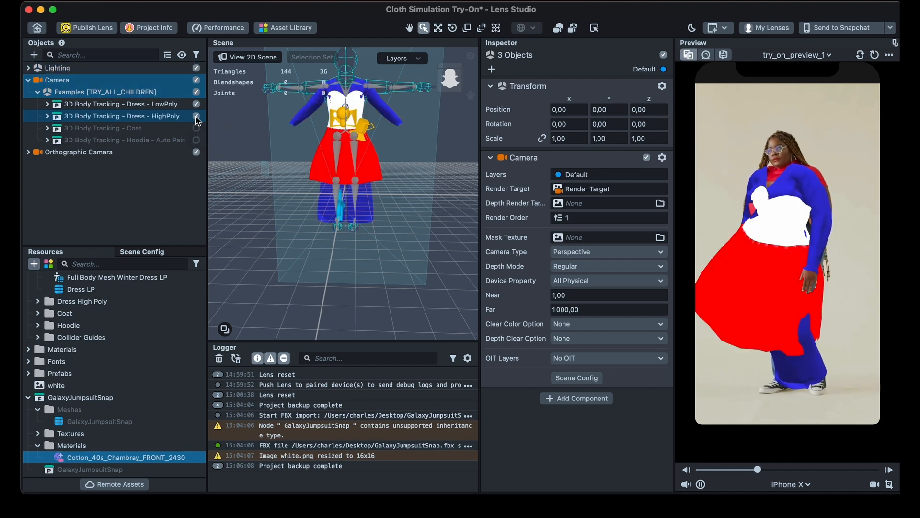
{"action": "left_click", "coordinate": [196, 117]}
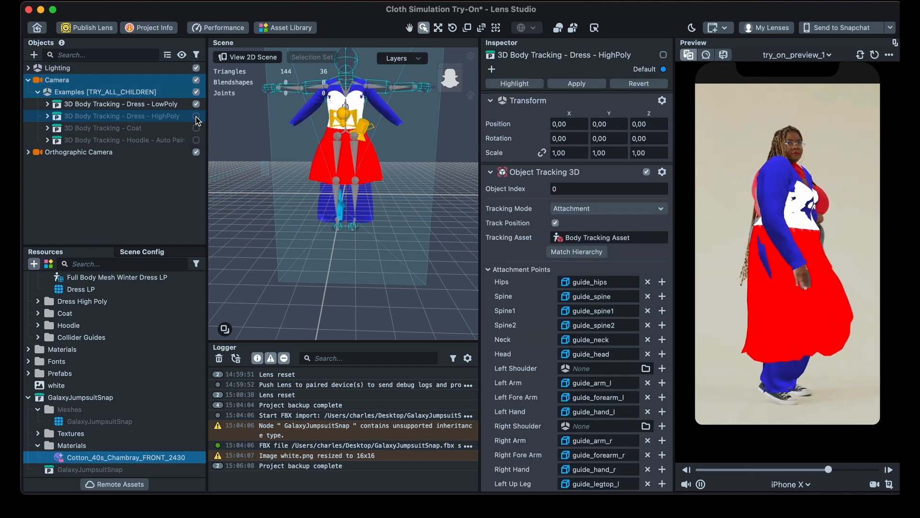